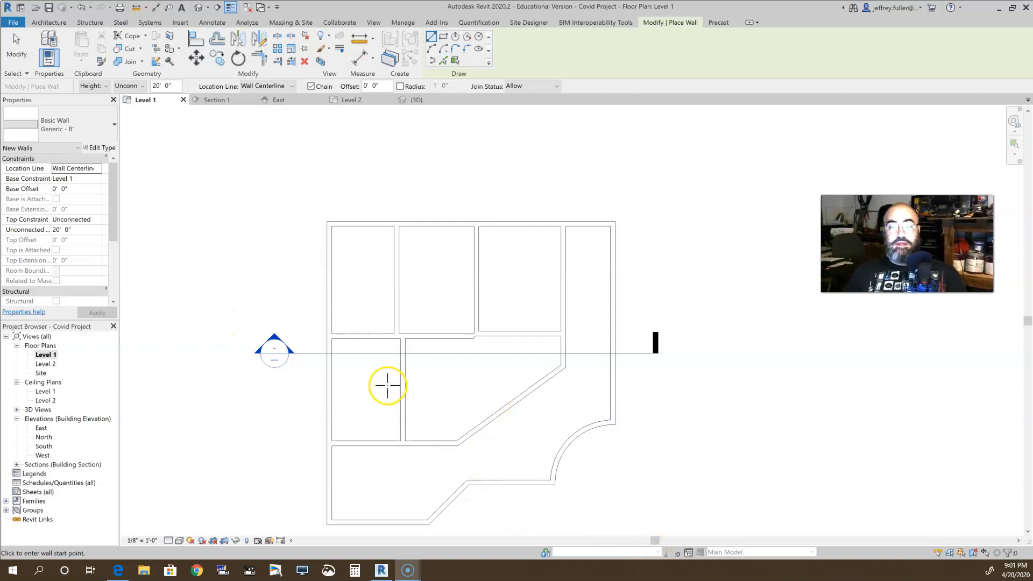
Align the horizontal wall below the first two upper rooms with the lower face of the offset wall below the third room
scroll(386, 385, "up", 2)
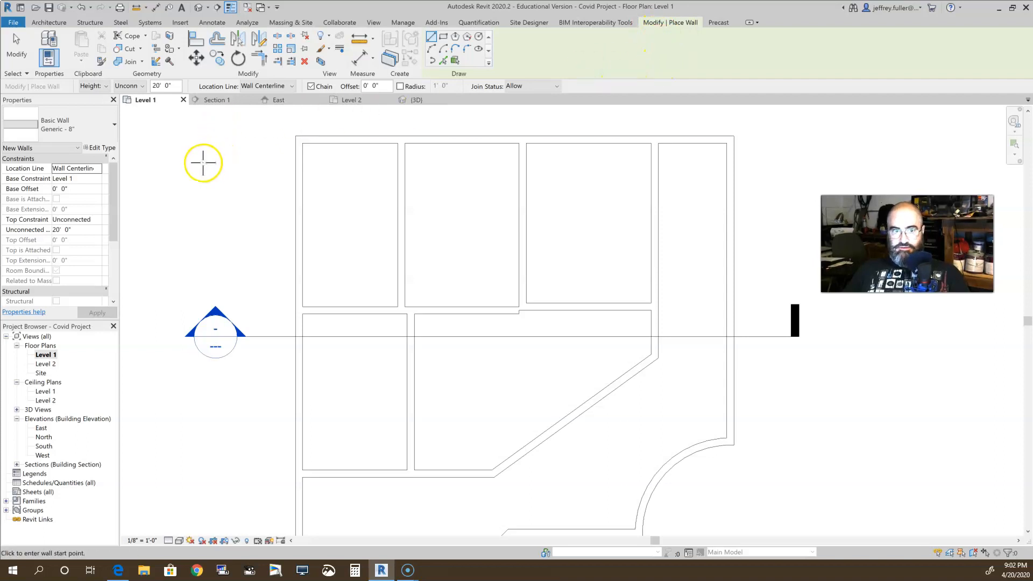
key("Escape")
key("Escape")
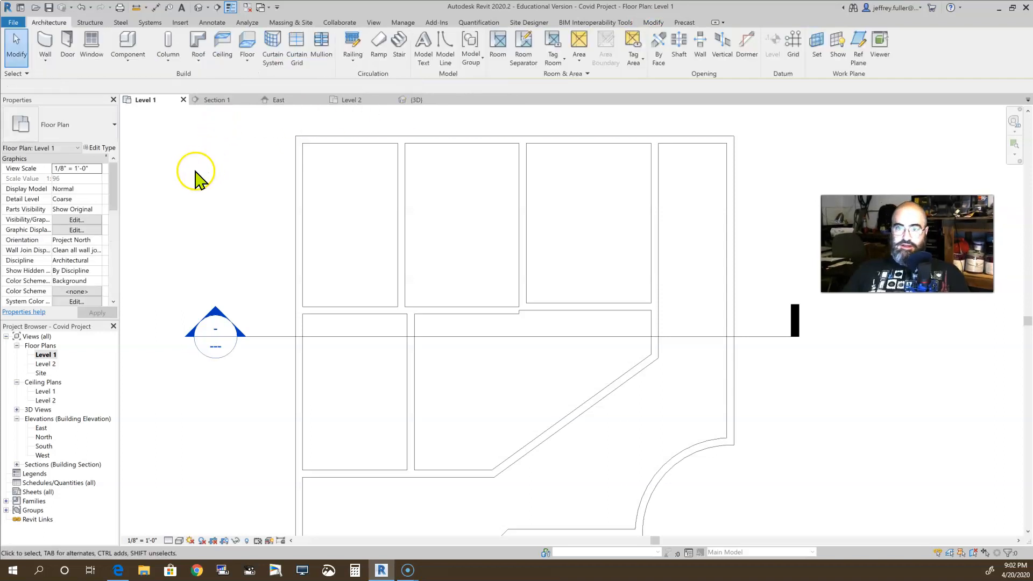
left_click(653, 22)
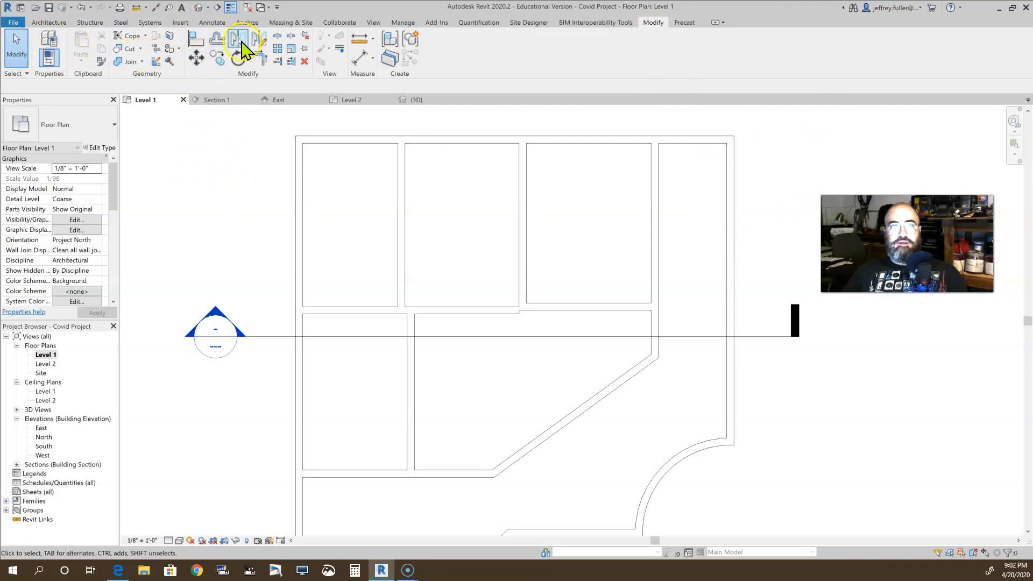
left_click(193, 38)
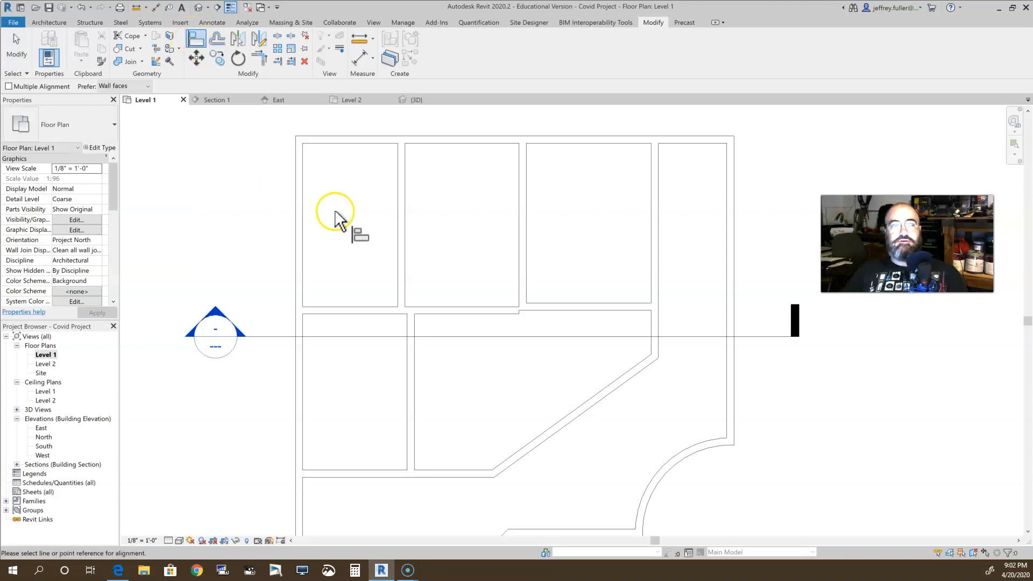
scroll(506, 332, "up", 3)
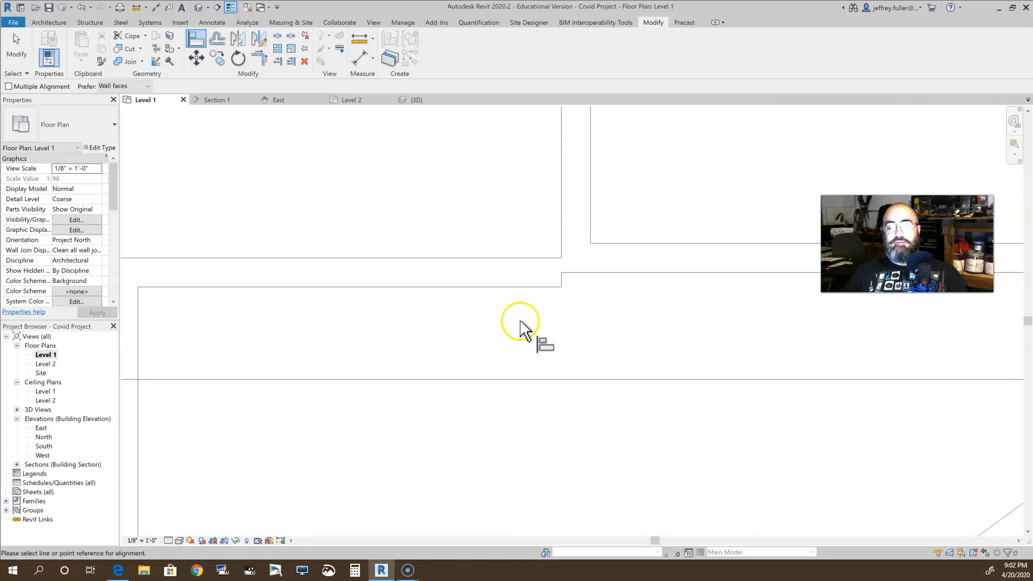
left_click(565, 332)
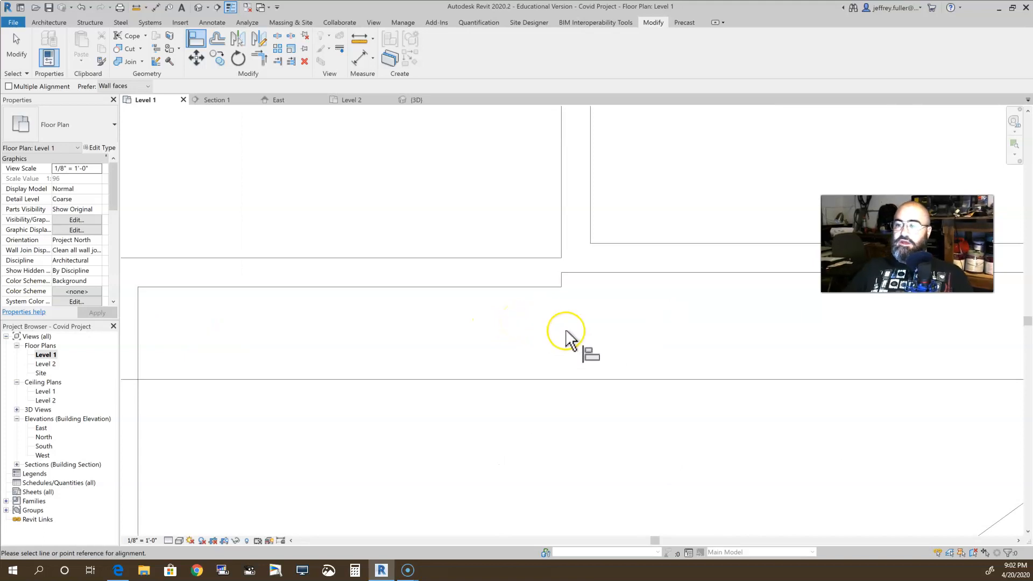
scroll(569, 337, "down", 2)
left_click(600, 345)
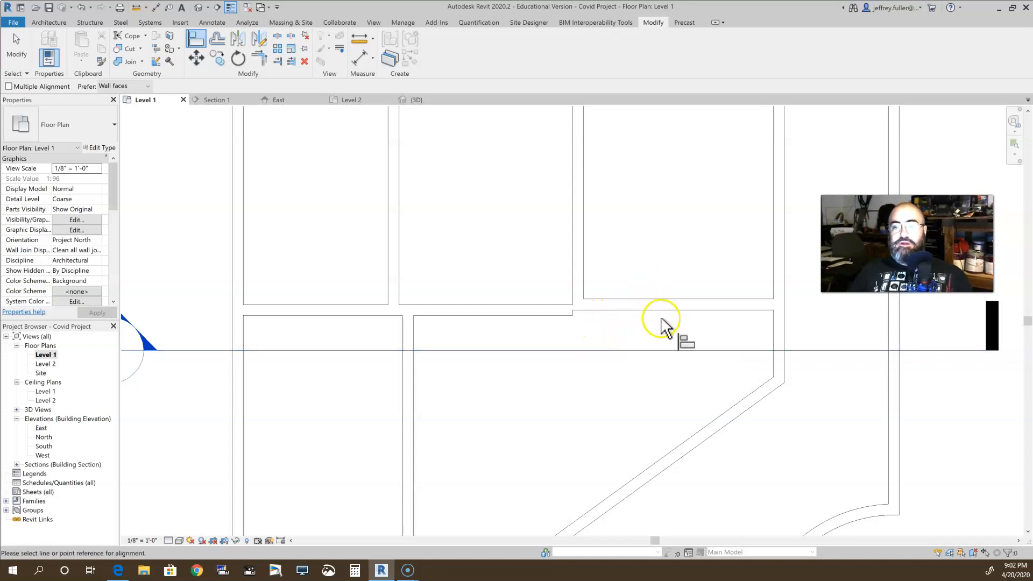
left_click(617, 312)
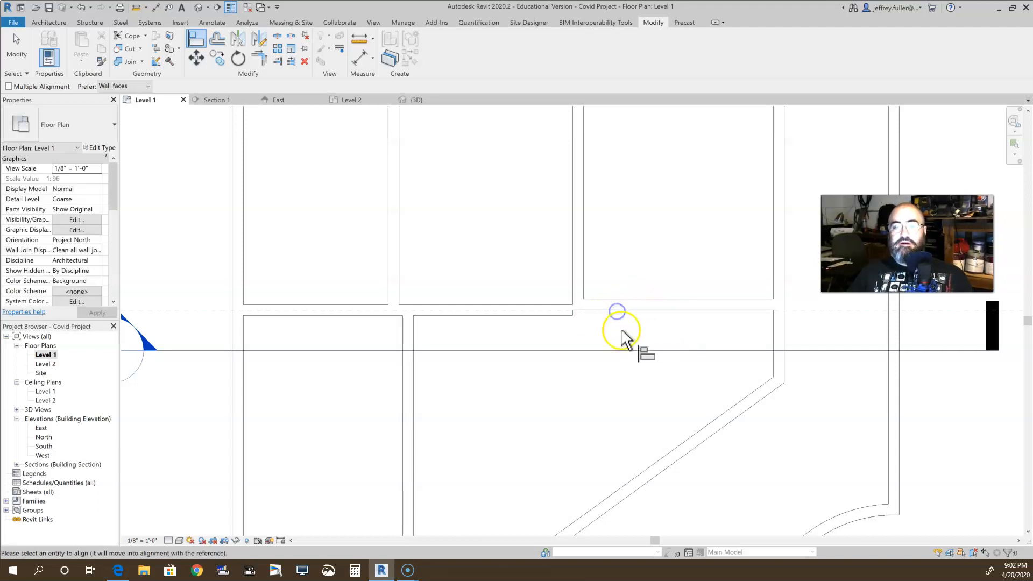
scroll(569, 320, "up", 3)
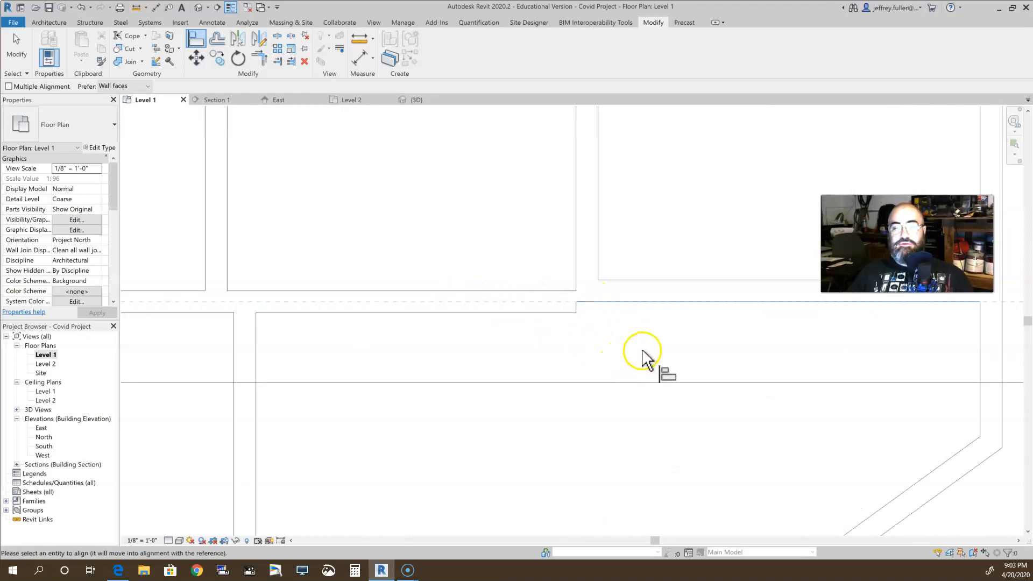
left_click(482, 312)
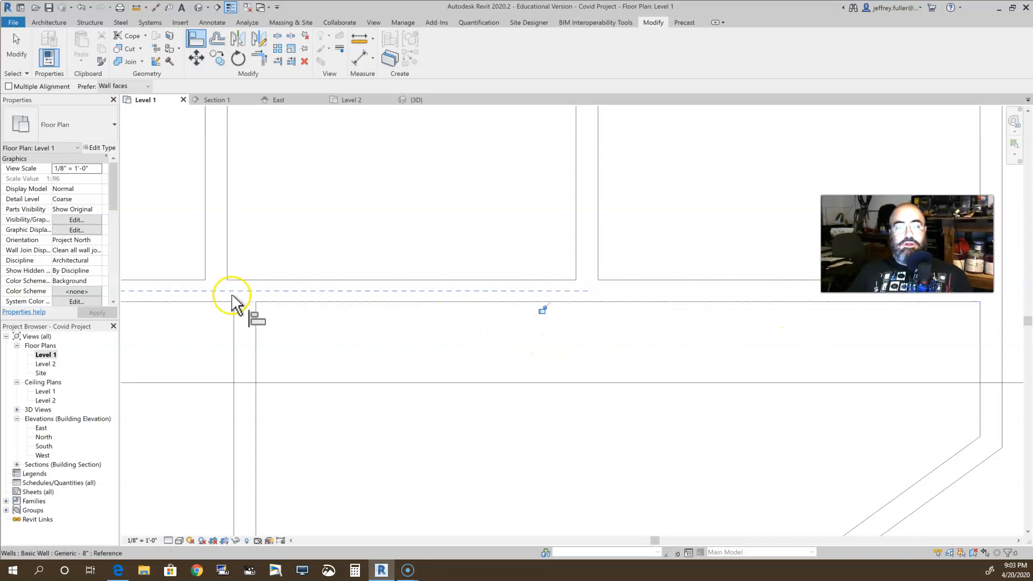
Align the vertical wall between the first two upper rooms with the right face of the vertical wall below it
scroll(487, 381, "down", 2)
middle_click_drag(459, 425, 609, 392)
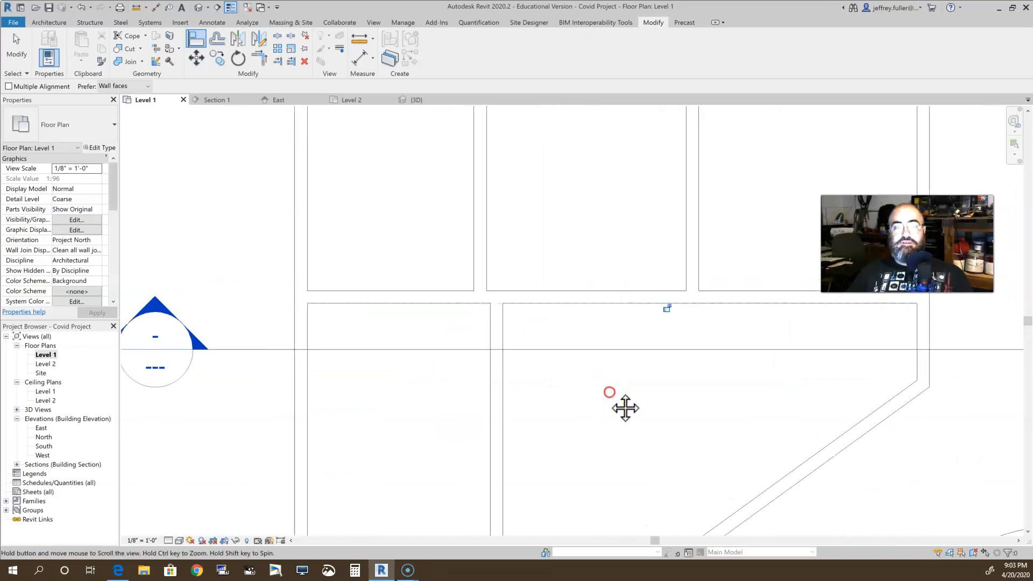
left_click(503, 334)
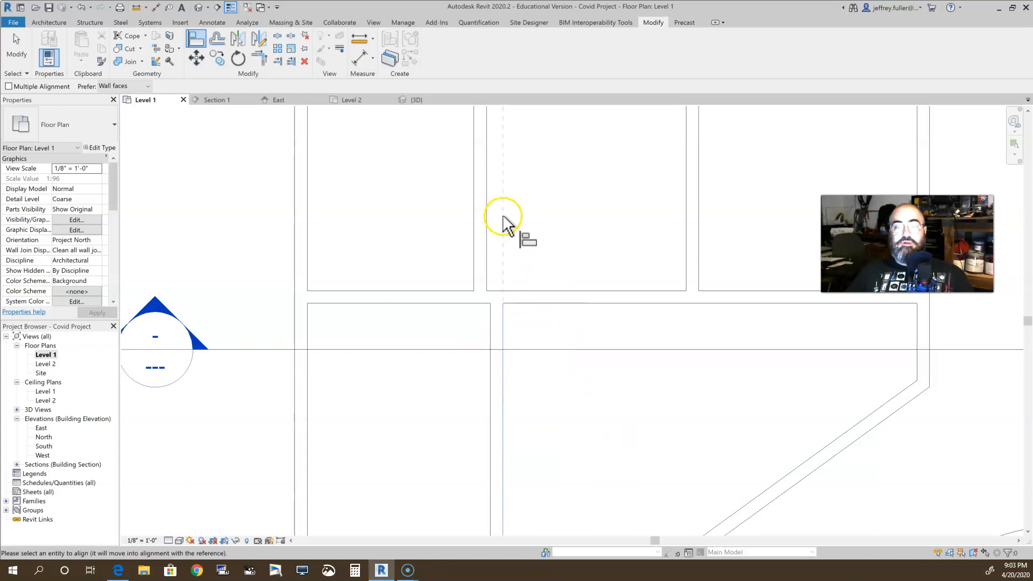
left_click(475, 219)
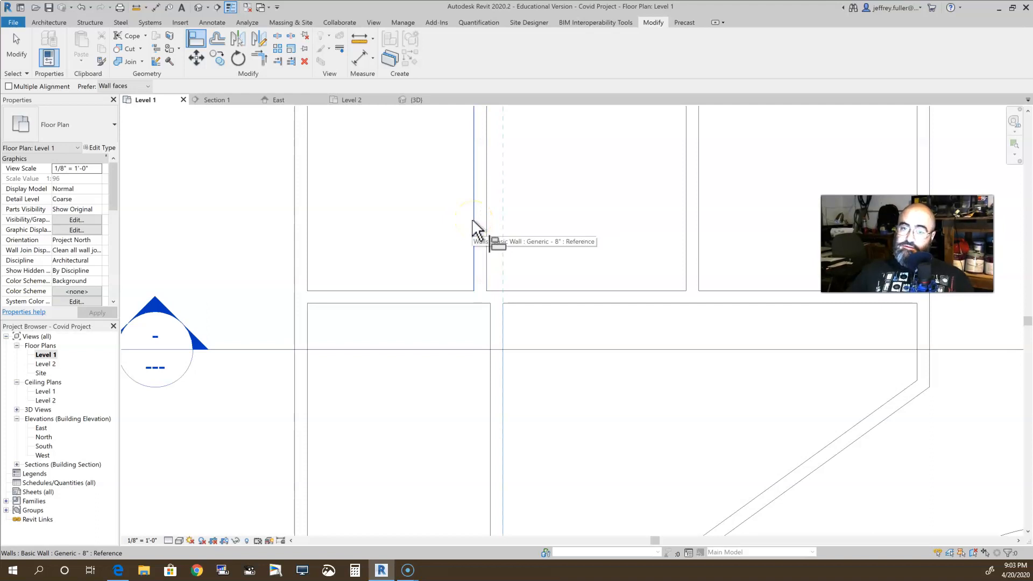
left_click(478, 224)
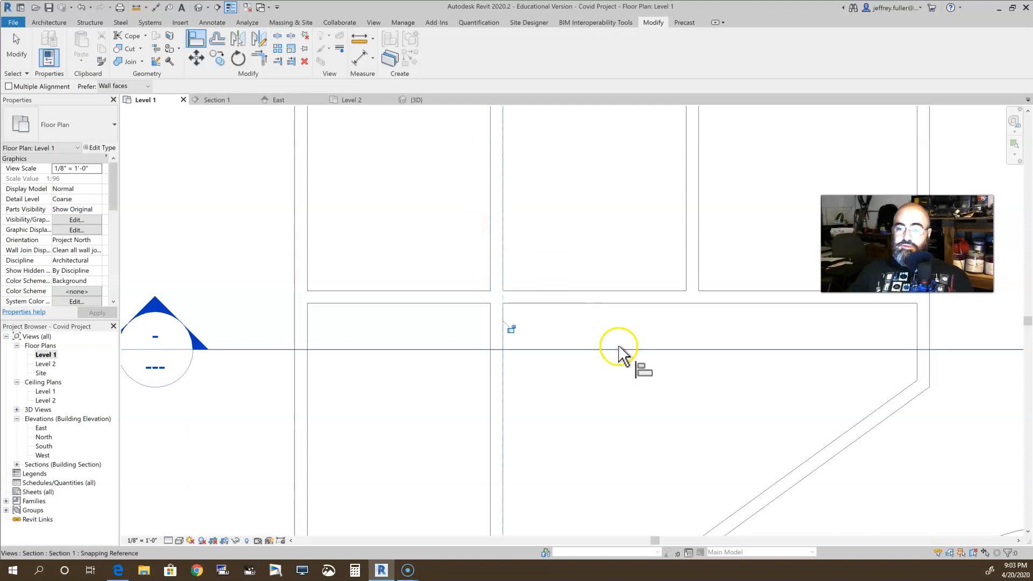
scroll(618, 385, "down", 3)
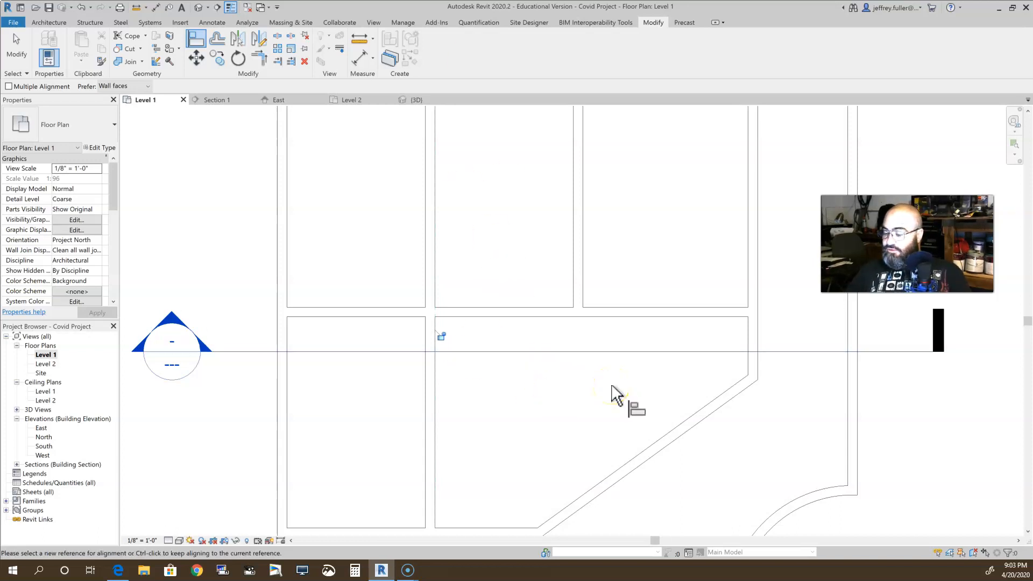
scroll(560, 392, "down", 2)
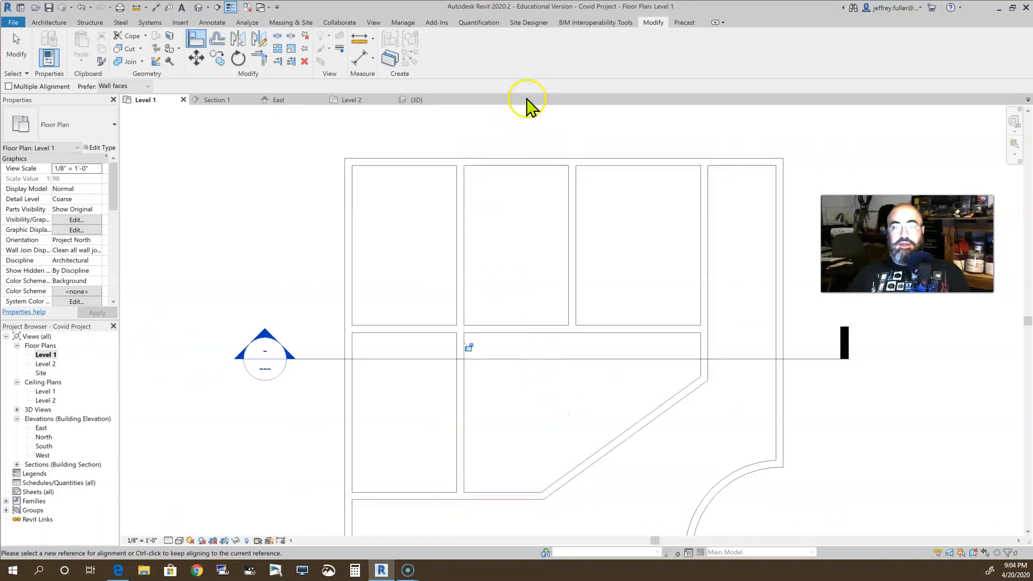
scroll(512, 208, "up", 3)
left_click(427, 237)
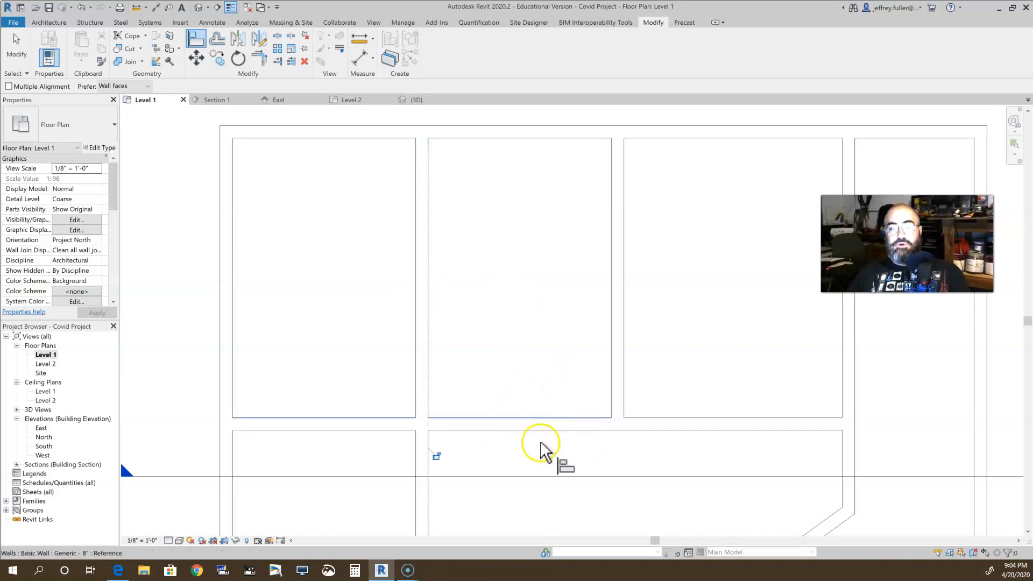
scroll(531, 428, "down", 1)
middle_click_drag(542, 456, 476, 425)
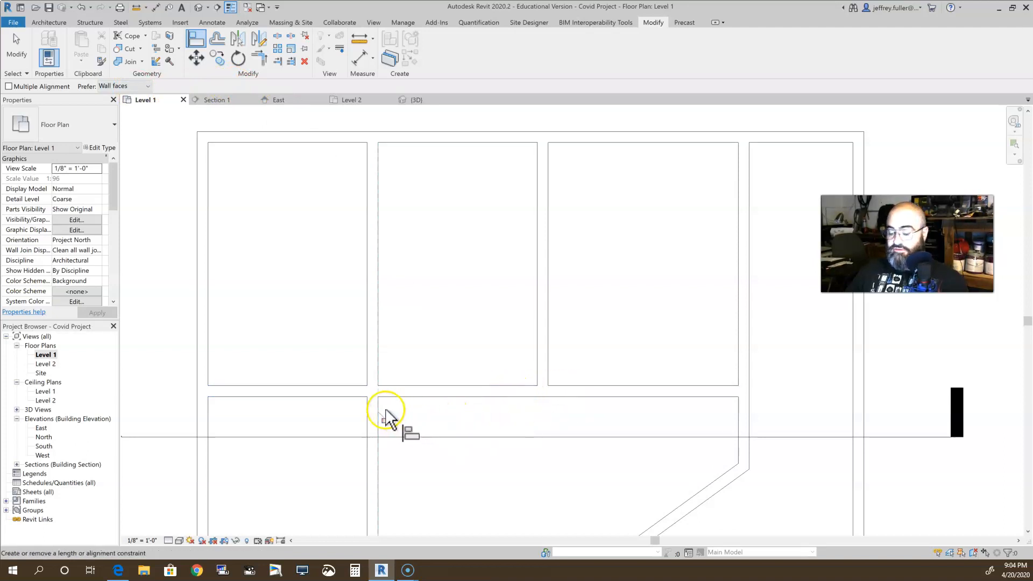
Split the horizontal wall below the first two upper rooms where it meets the vertical wall between them
key("Escape")
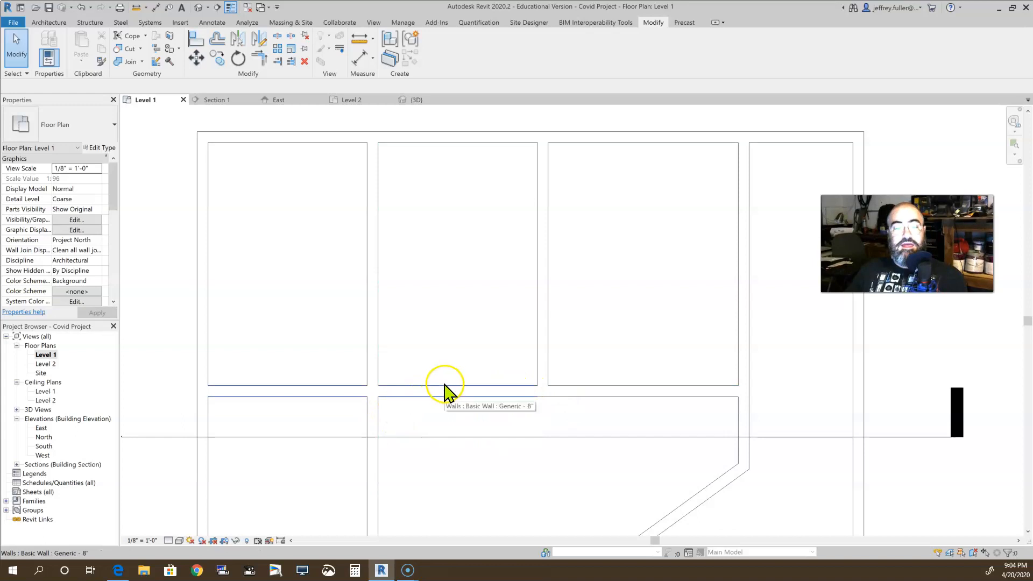
left_click(444, 387)
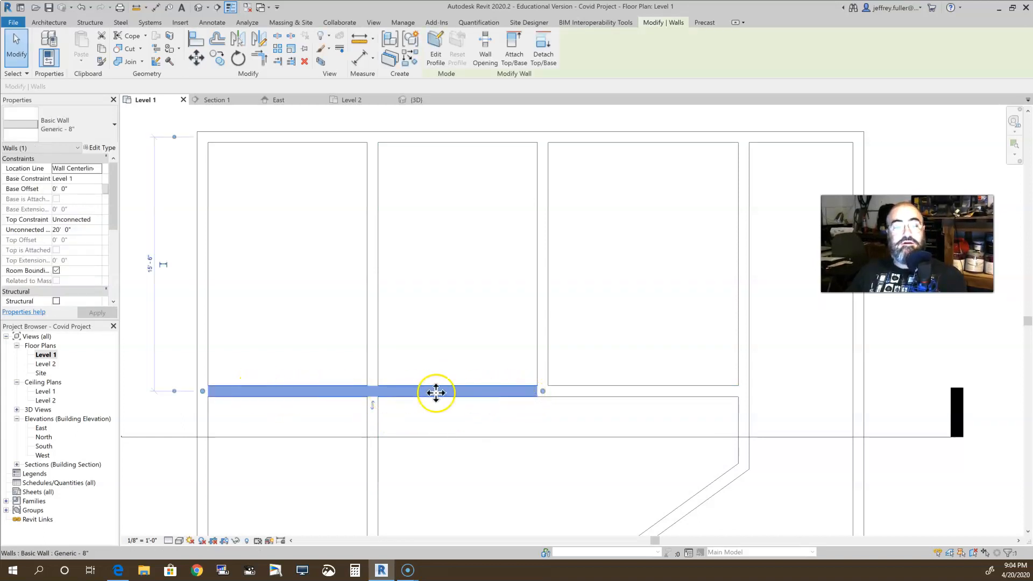
left_click(471, 459)
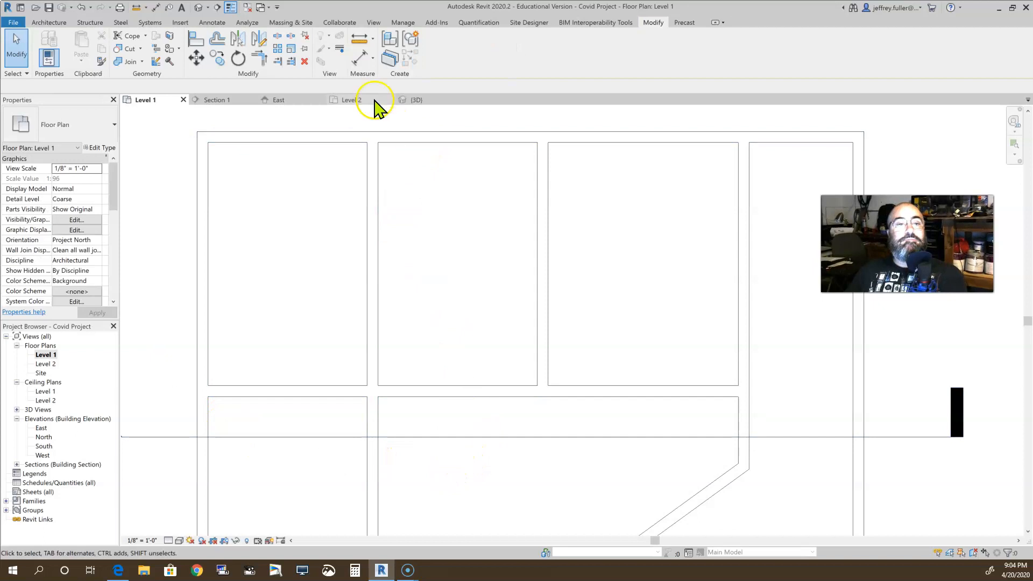
left_click(278, 39)
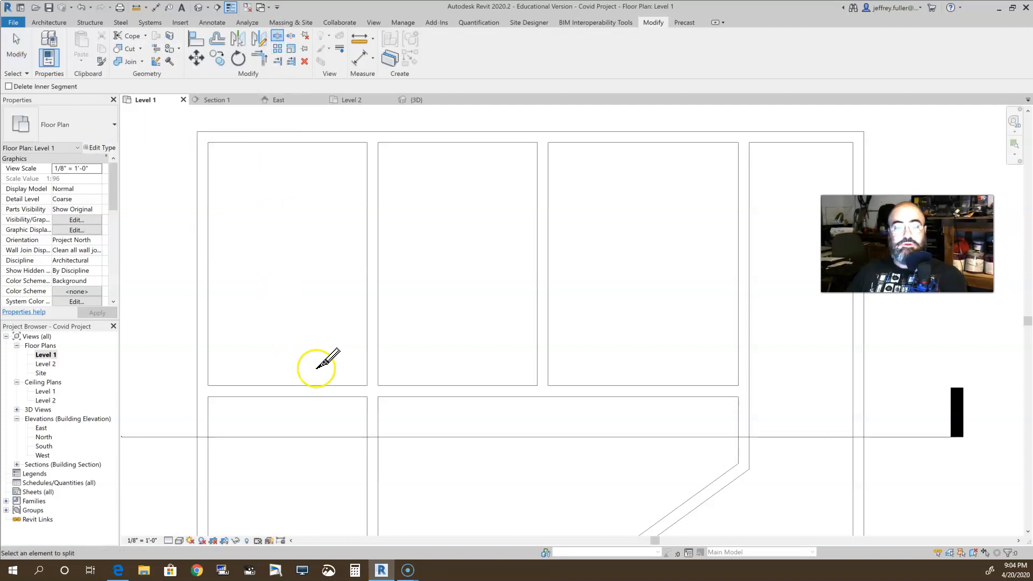
scroll(314, 366, "up", 5)
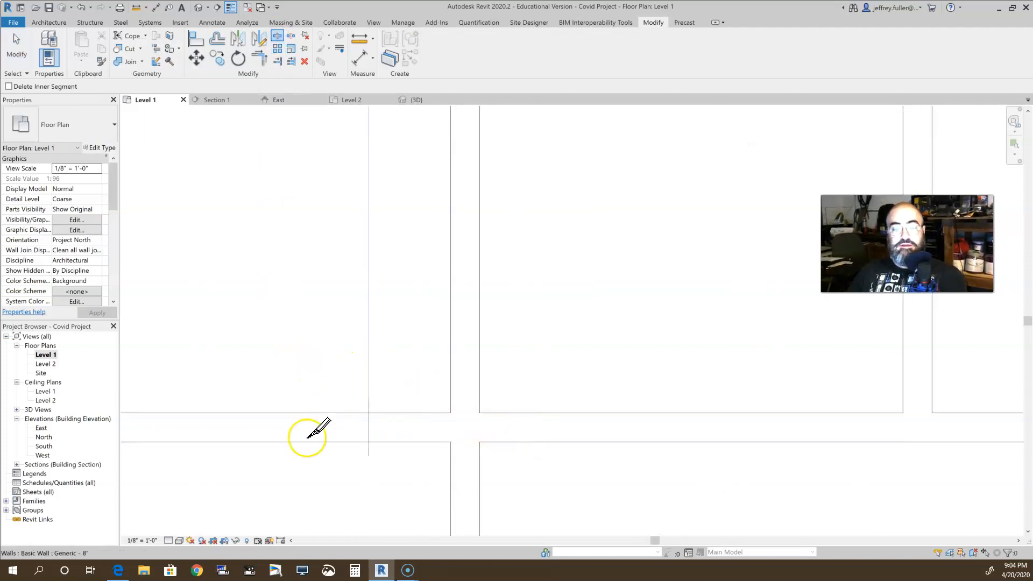
left_click(468, 428)
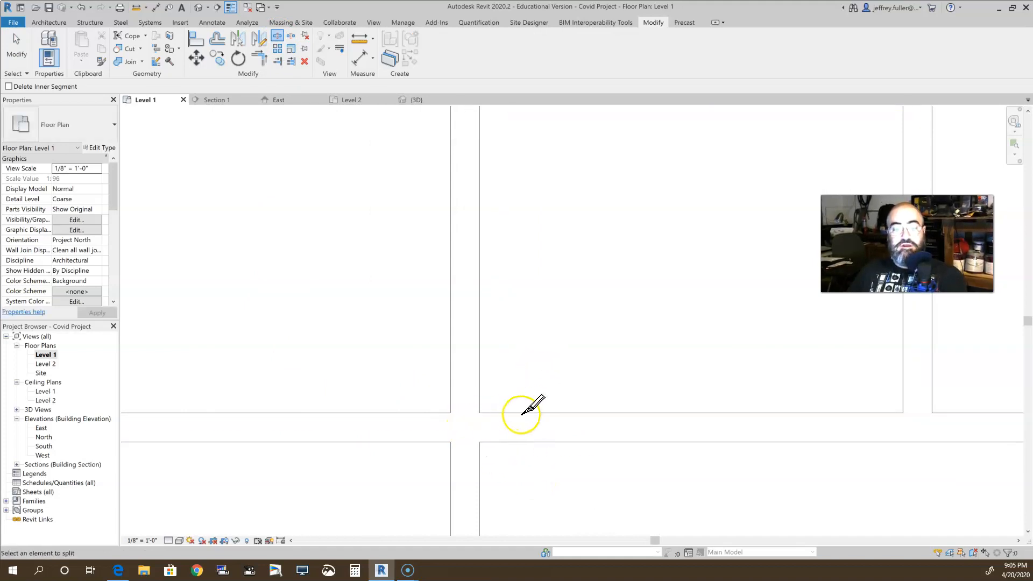
left_click(465, 429)
key("Escape")
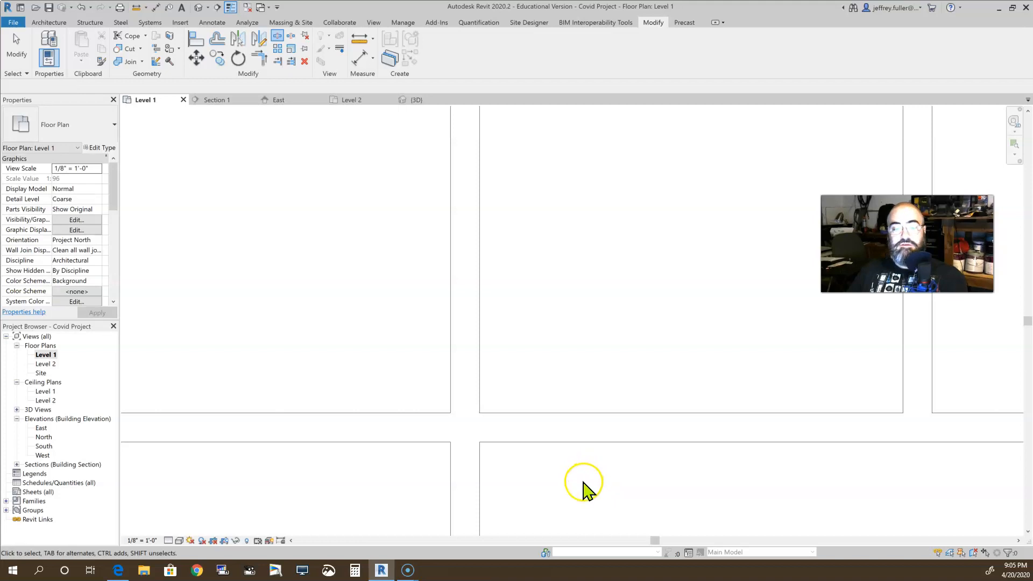
Rejoin the split horizontal wall into one continuous wall by pulling the middle segment's left end, and reselect the wall
left_click(598, 437)
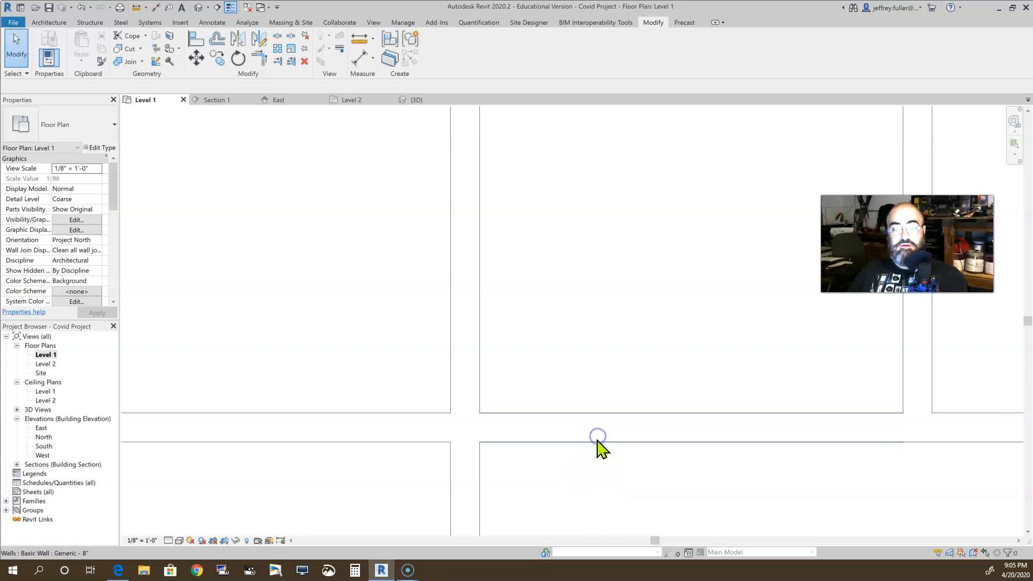
scroll(614, 482, "down", 2)
middle_click_drag(558, 465, 444, 449)
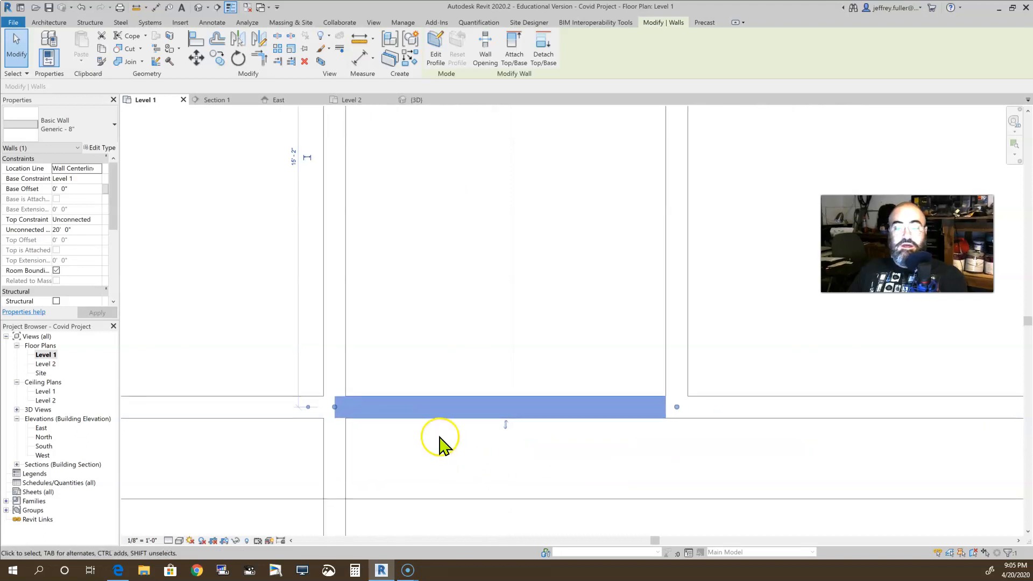
left_click(404, 460)
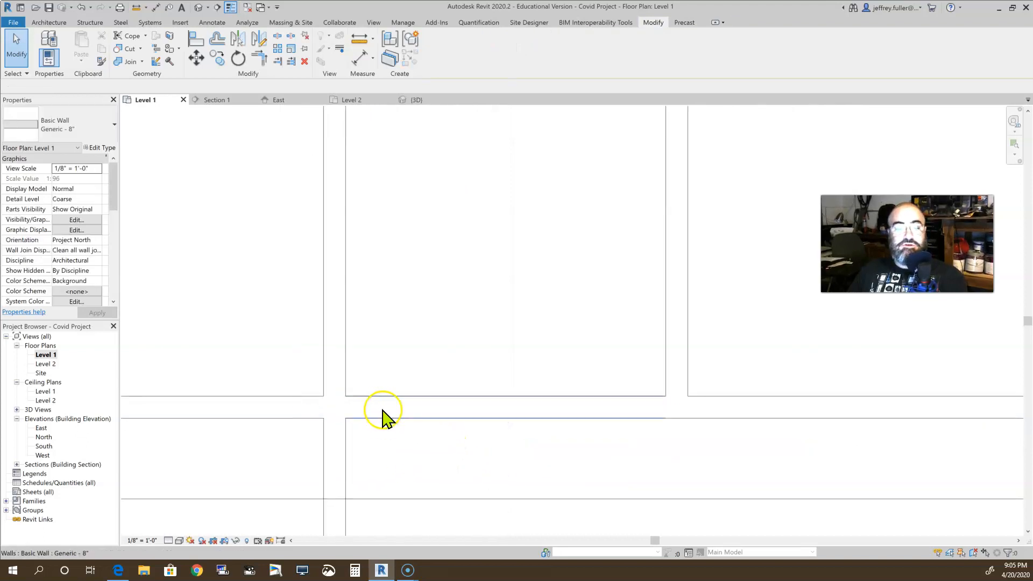
left_click(377, 415)
mouse_move(335, 408)
left_mouse_down()
mouse_move(458, 422)
mouse_move(343, 410)
left_mouse_up()
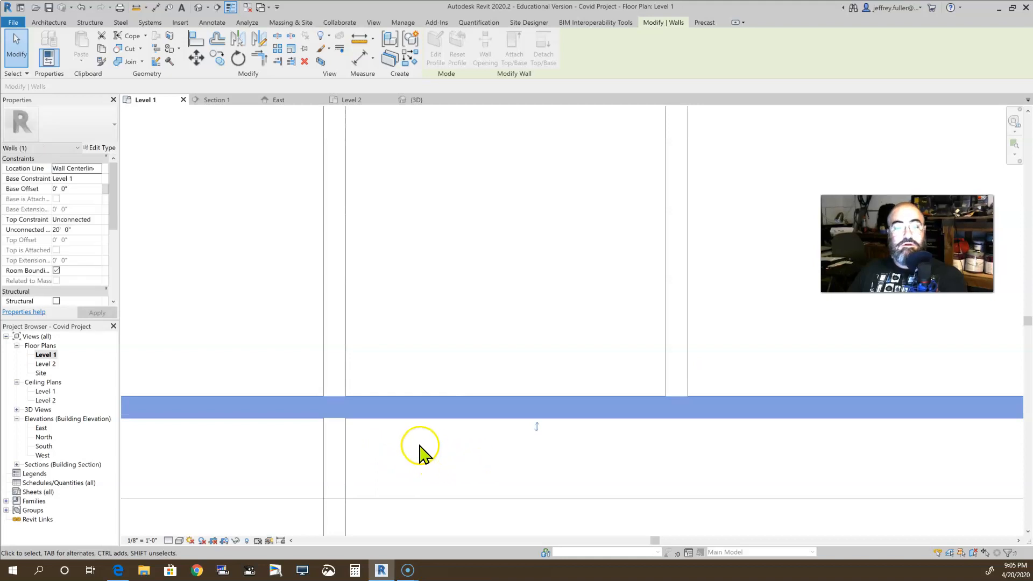
left_click(399, 454)
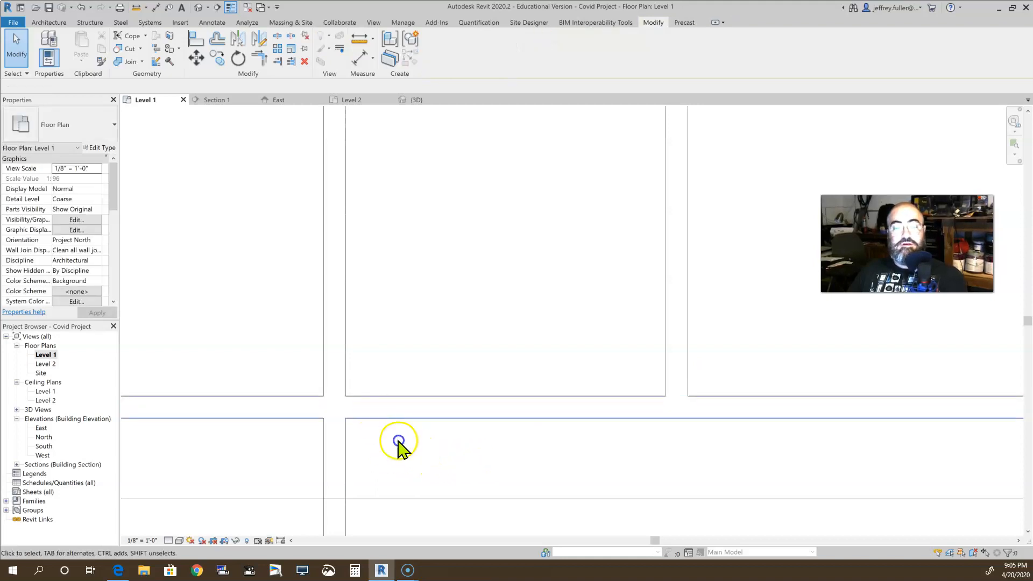
left_click(395, 418)
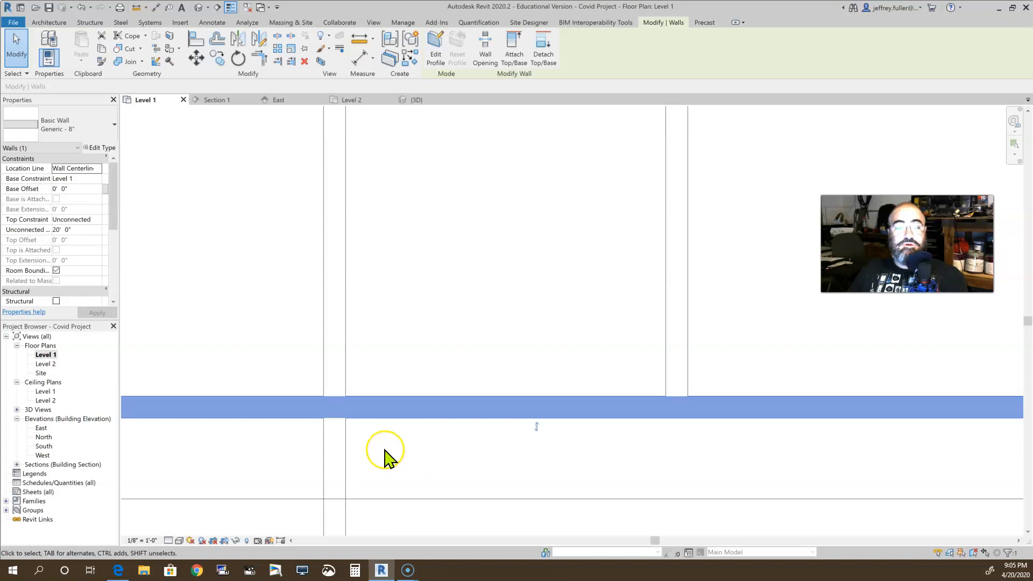
Split the continuous horizontal wall where it meets the vertical wall between the second and third upper rooms
scroll(385, 451, "down", 2)
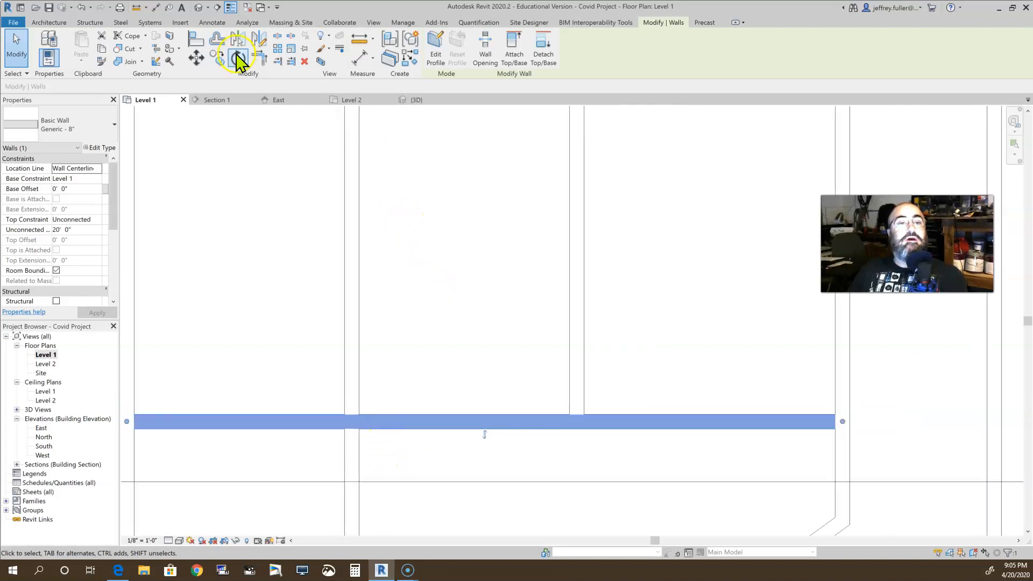
left_click(276, 37)
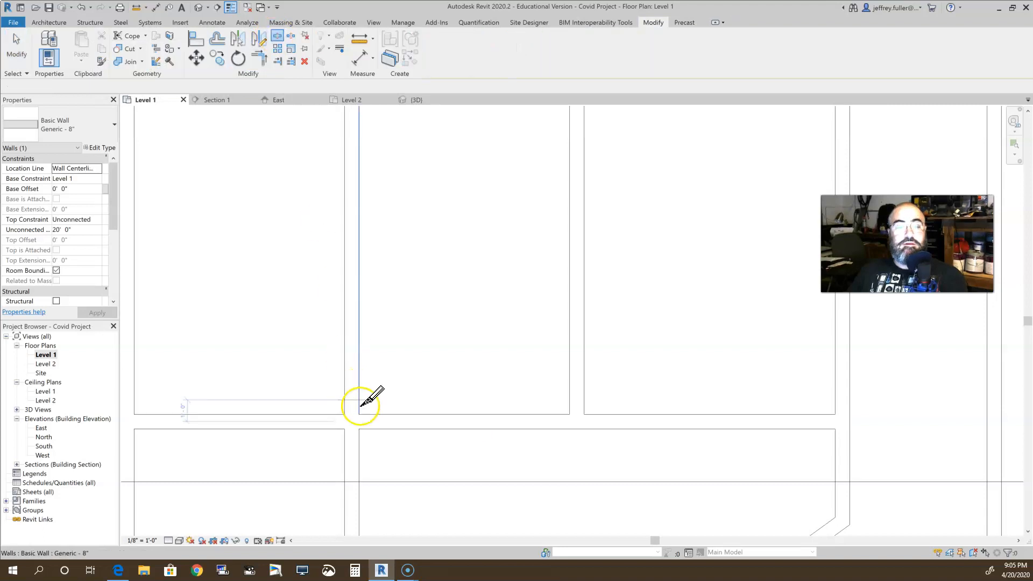
left_click(577, 422)
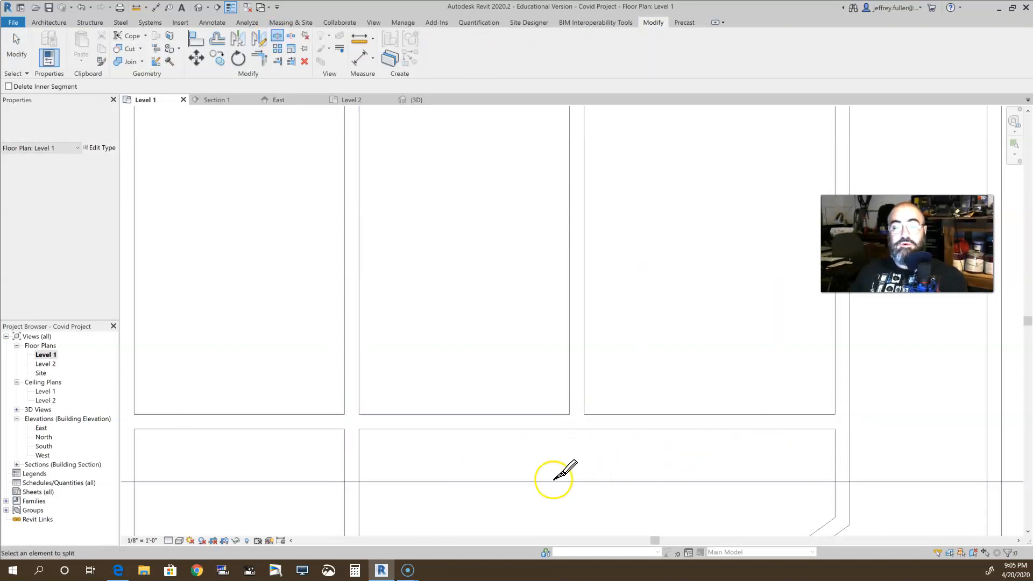
key("Escape")
key("Escape")
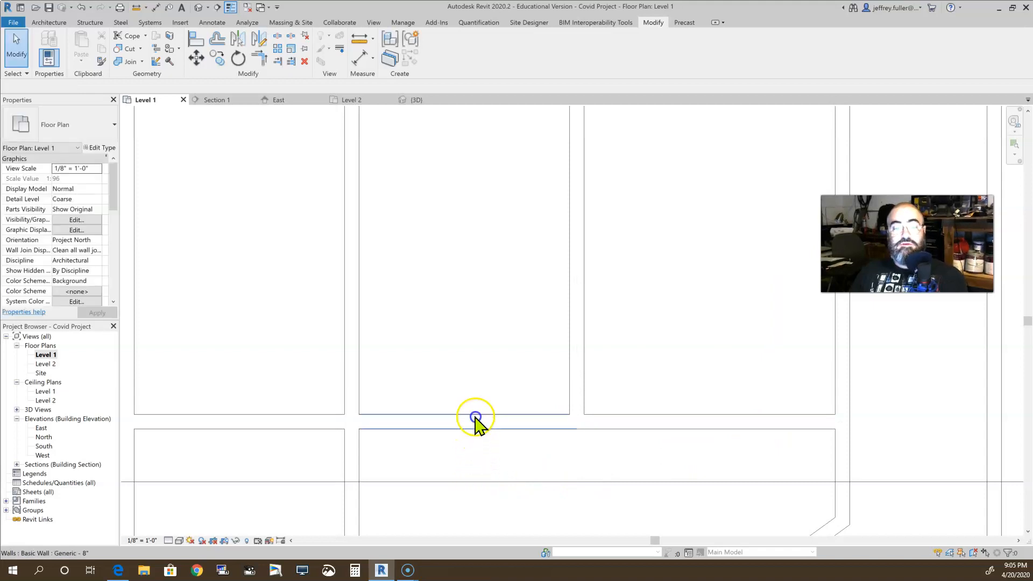
Offset a copy of the horizontal wall below the second upper room by 2' 6" into that room
left_click(478, 421)
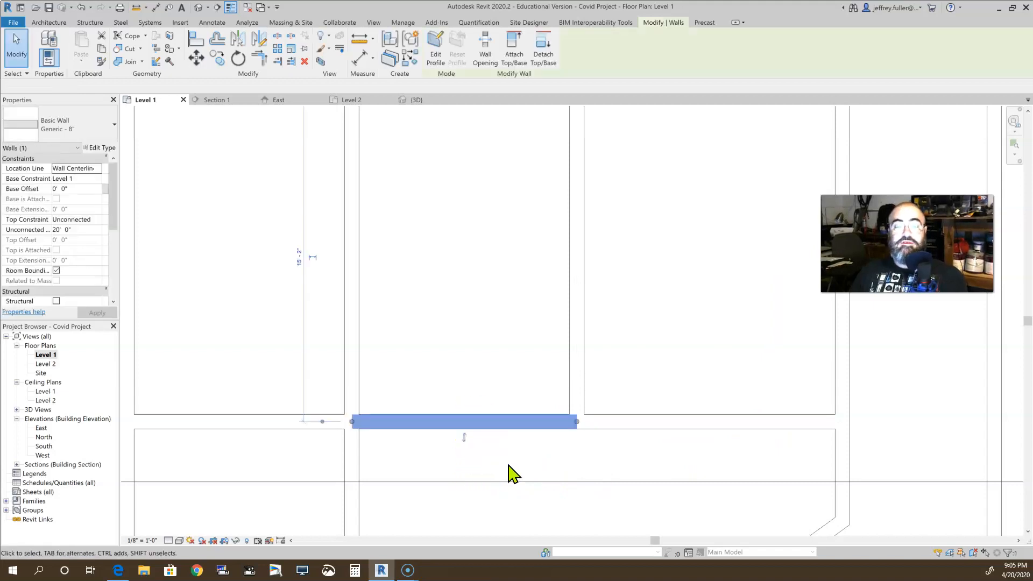
key("Delete")
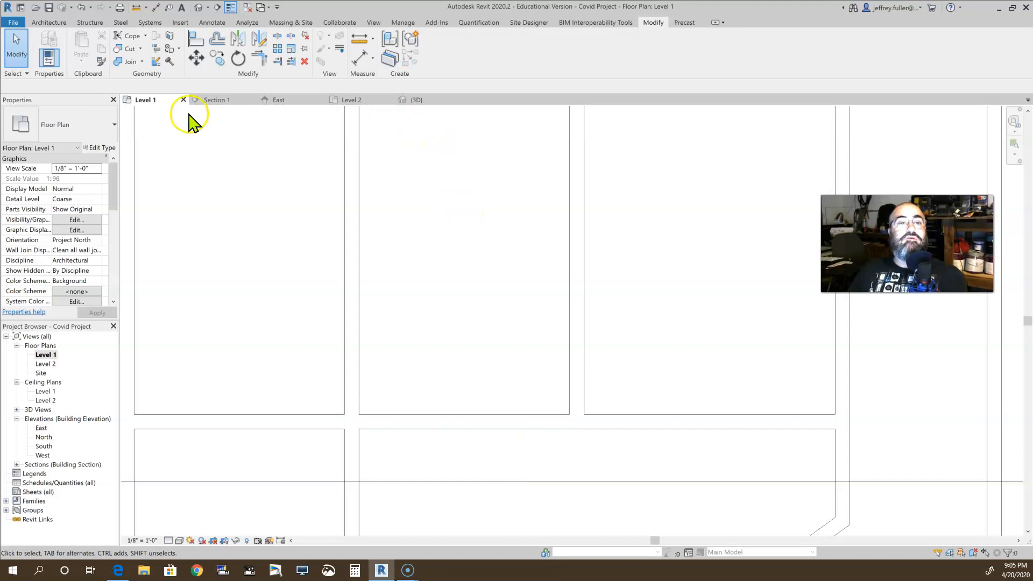
left_click(215, 41)
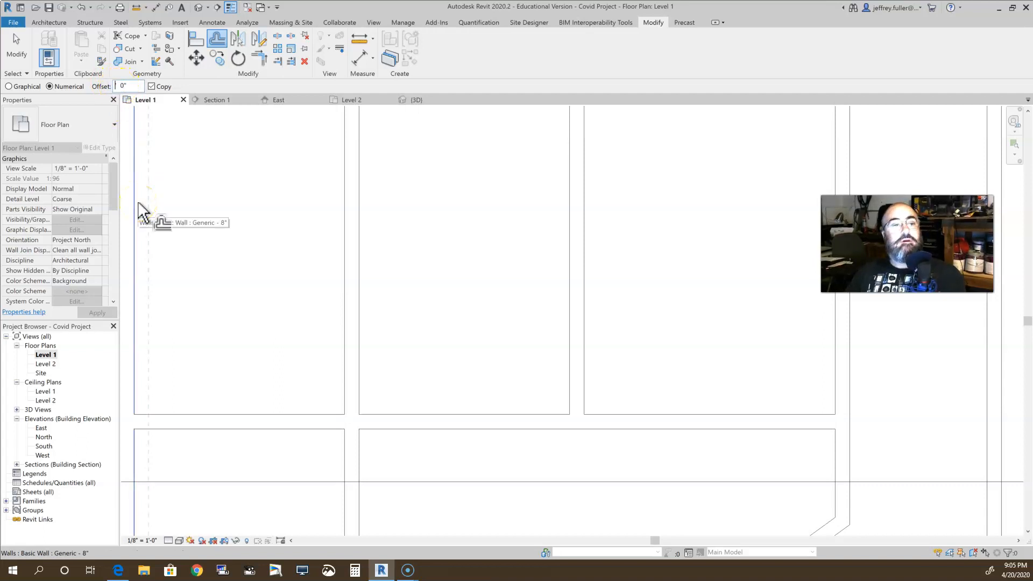
type("2' 6")
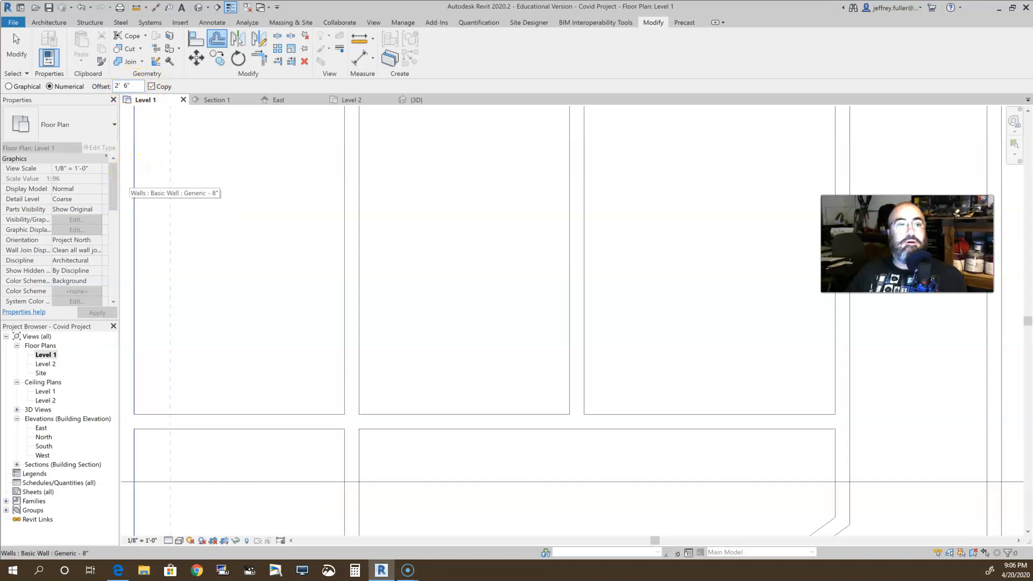
left_click(489, 423)
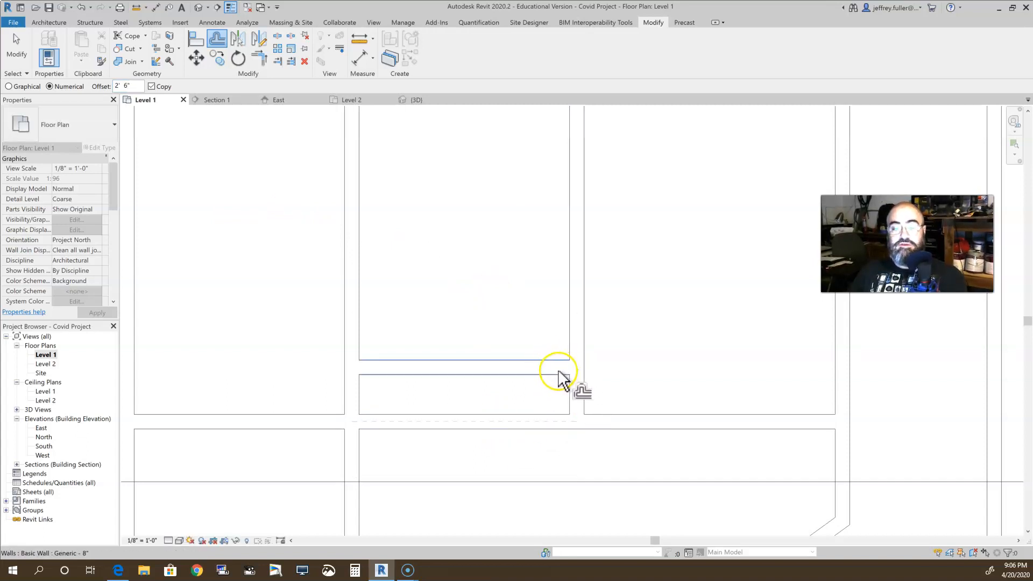
scroll(544, 400, "down", 2)
middle_click_drag(535, 410, 563, 401)
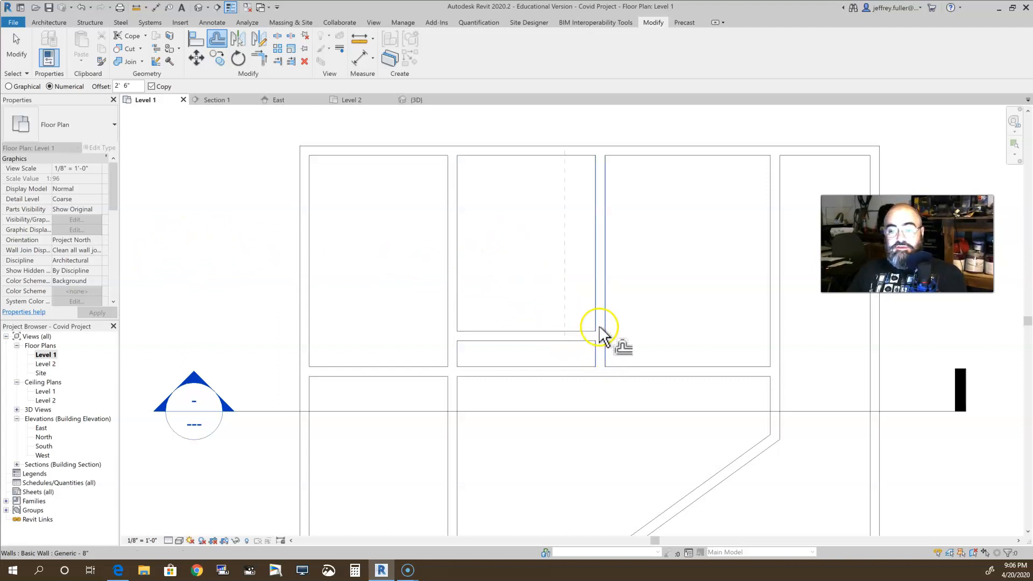
scroll(437, 368, "up", 4)
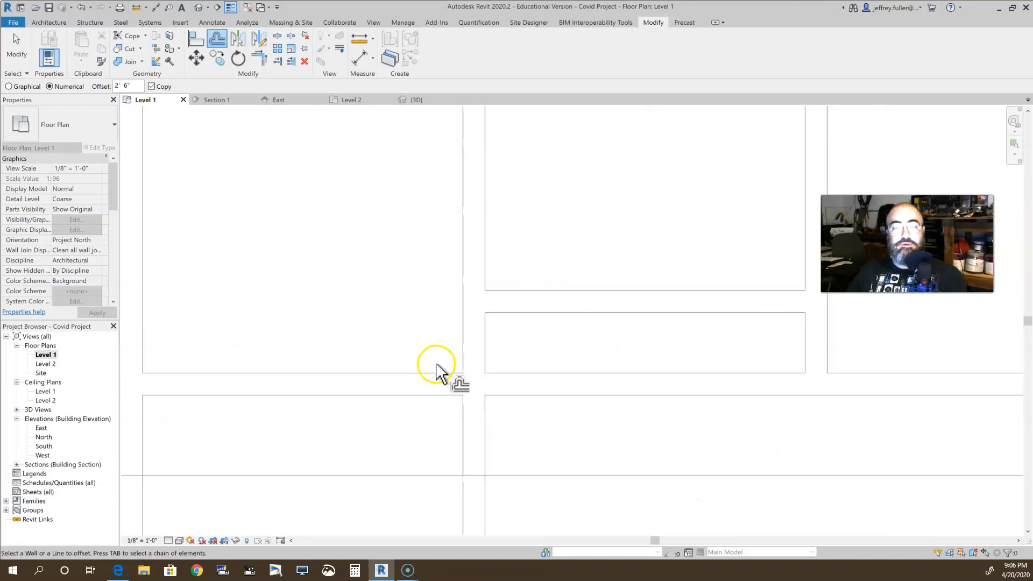
key("Escape")
left_click(277, 37)
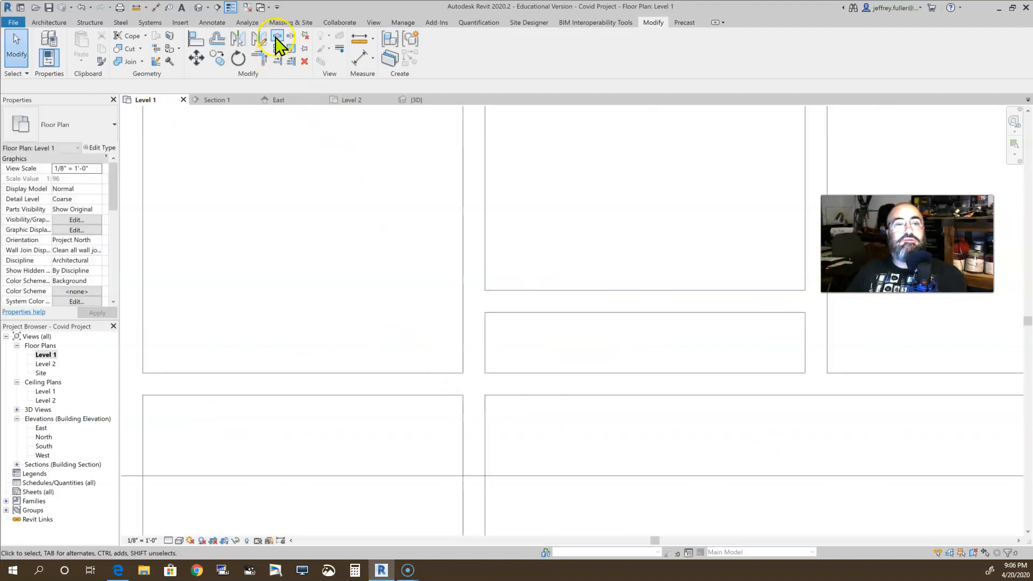
scroll(401, 366, "up", 4)
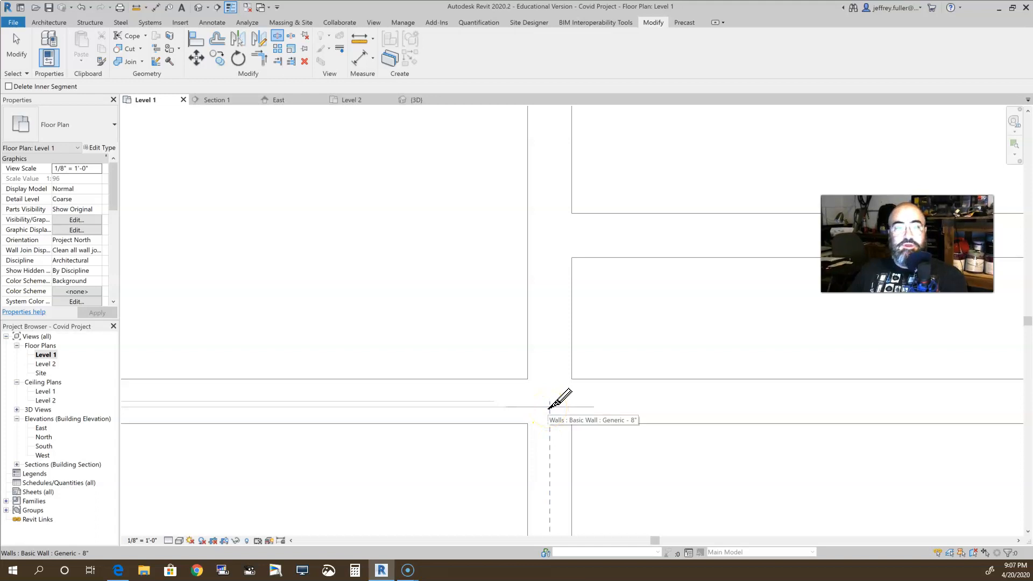
left_click(423, 299)
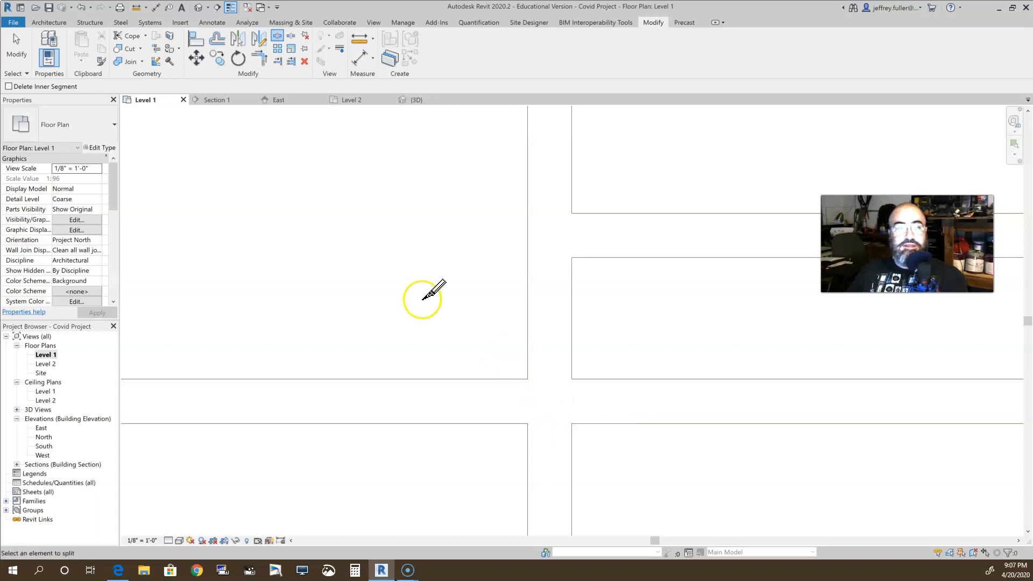
key("Escape")
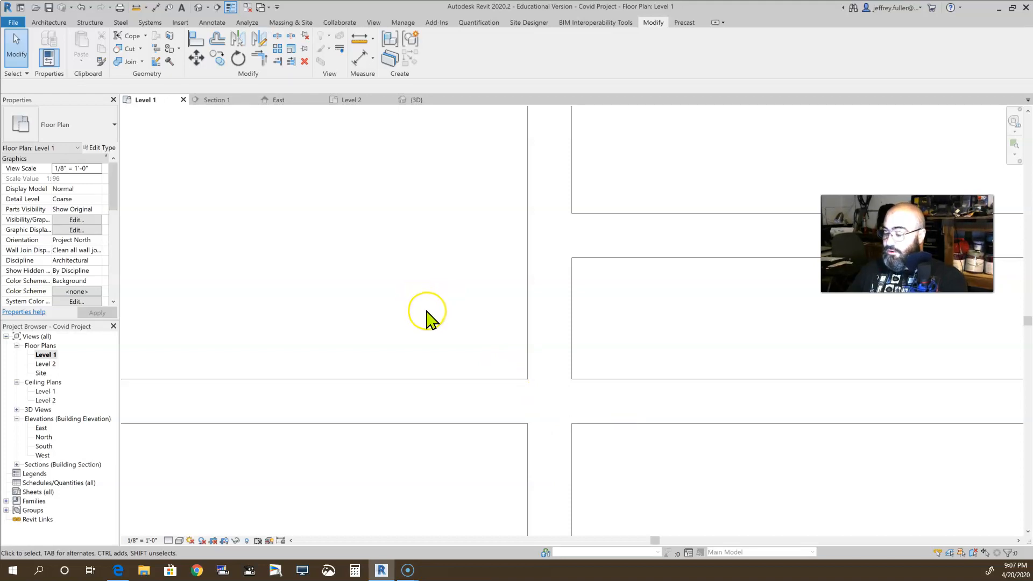
Mirror a copy of the offset horizontal wall into the first upper room, using the vertical wall between the two rooms as the axis
scroll(430, 320, "down", 3)
scroll(428, 342, "down", 3)
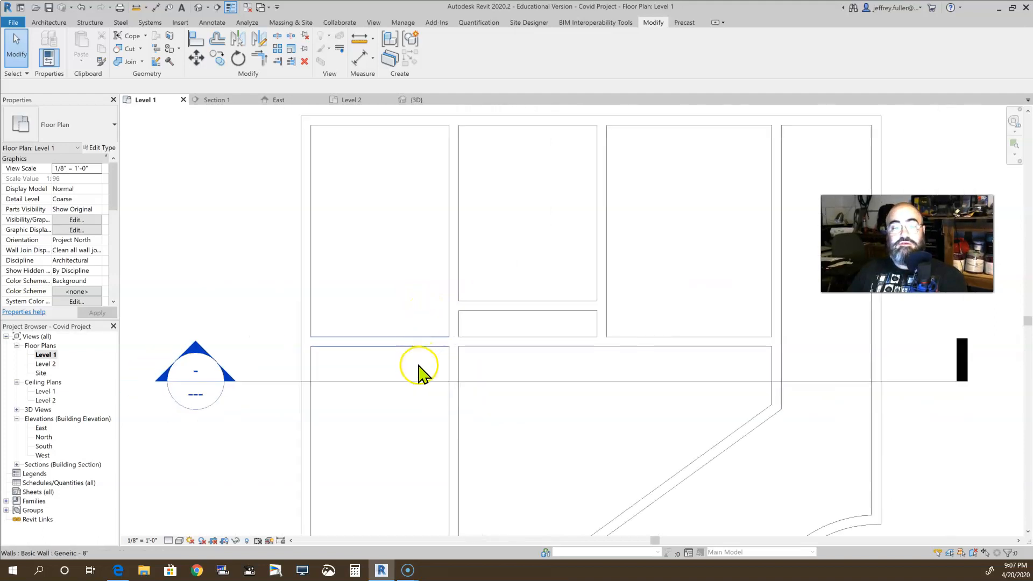
middle_click_drag(419, 374, 526, 422)
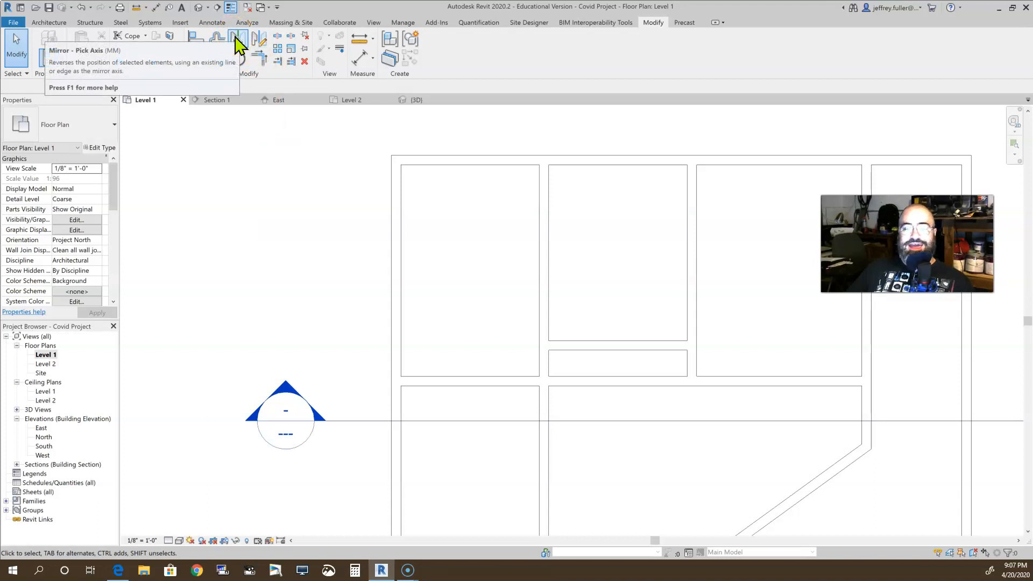
left_click(238, 44)
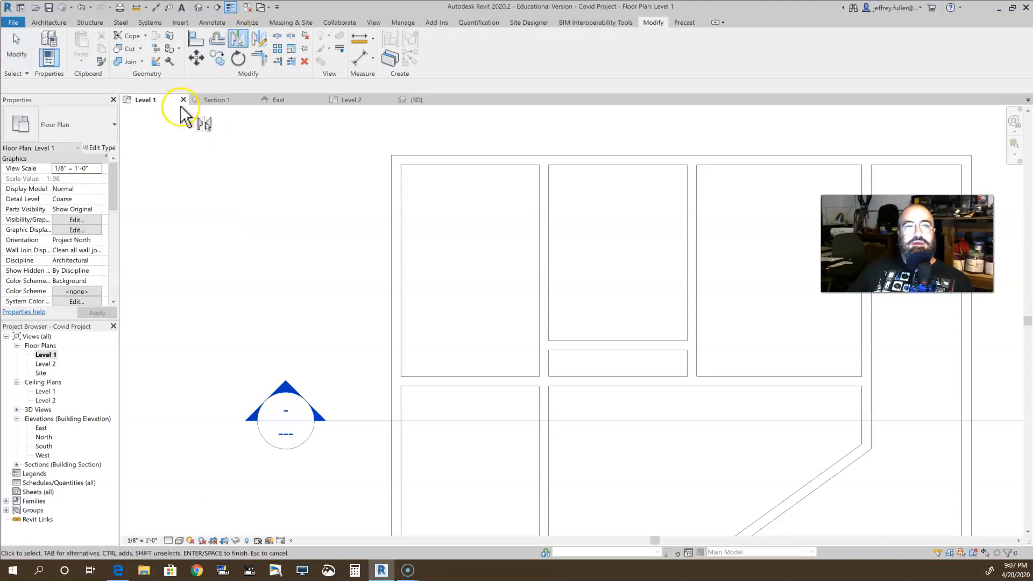
left_click(621, 351)
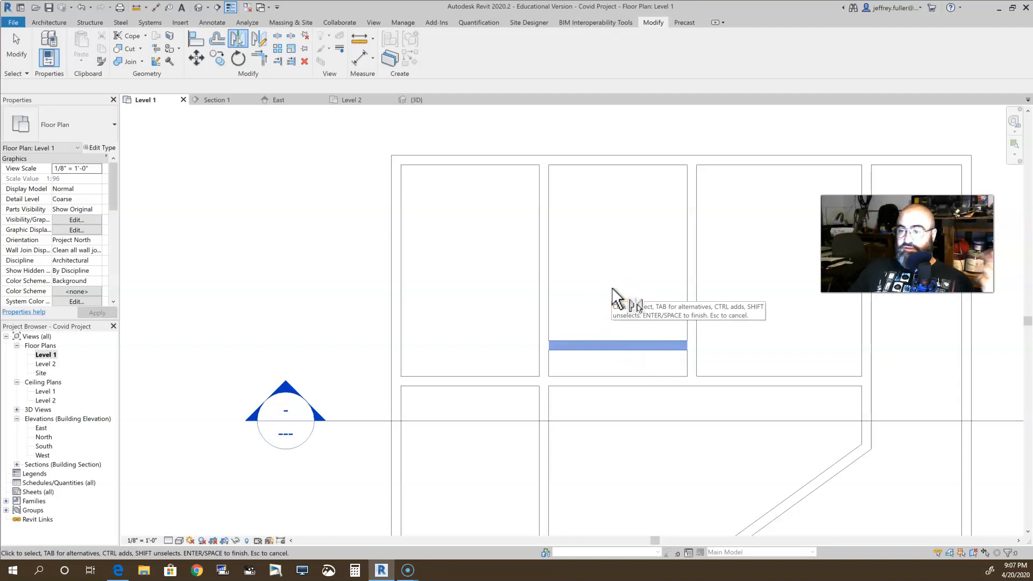
key("Return")
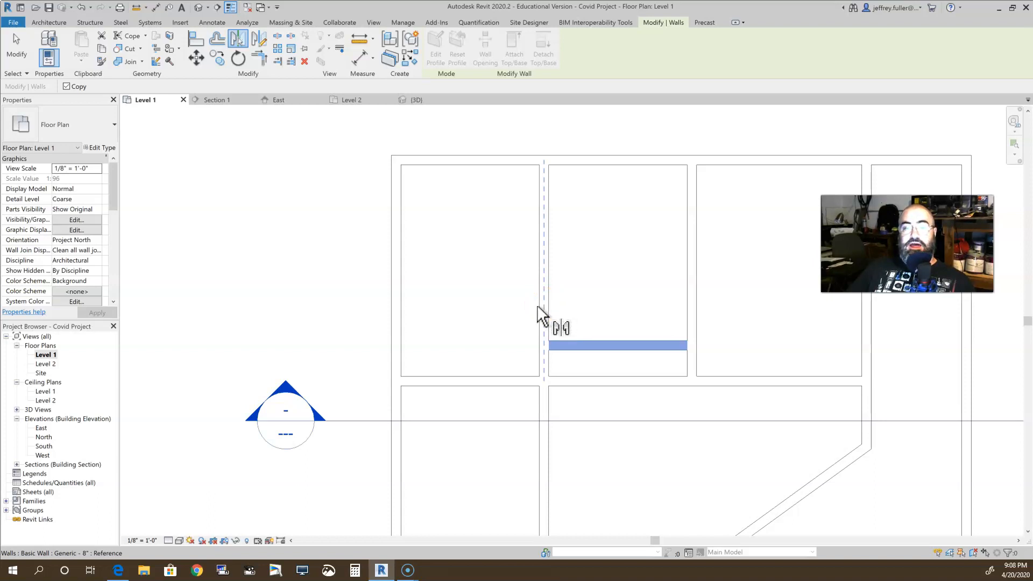
scroll(538, 315, "up", 3)
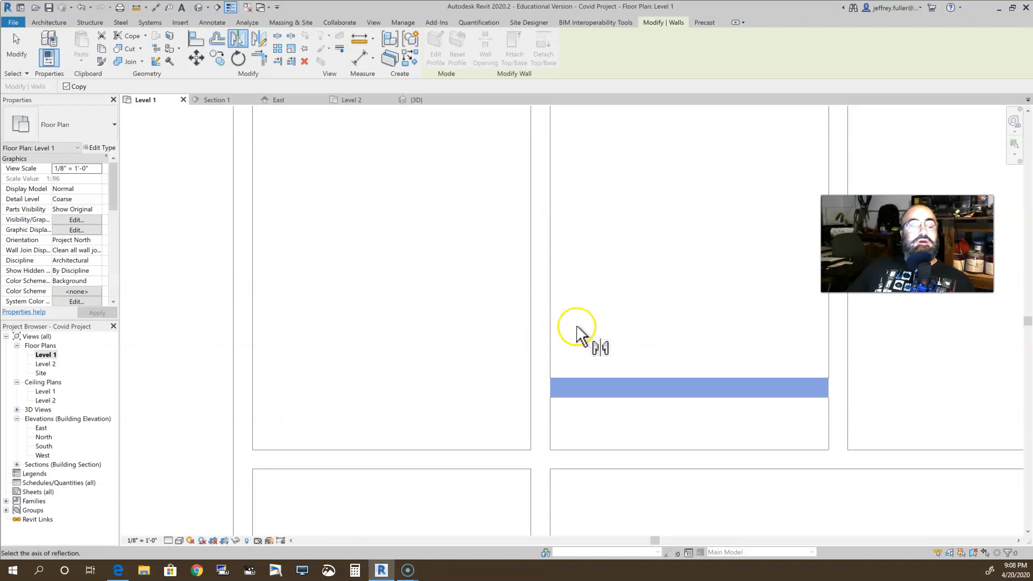
left_click(541, 331)
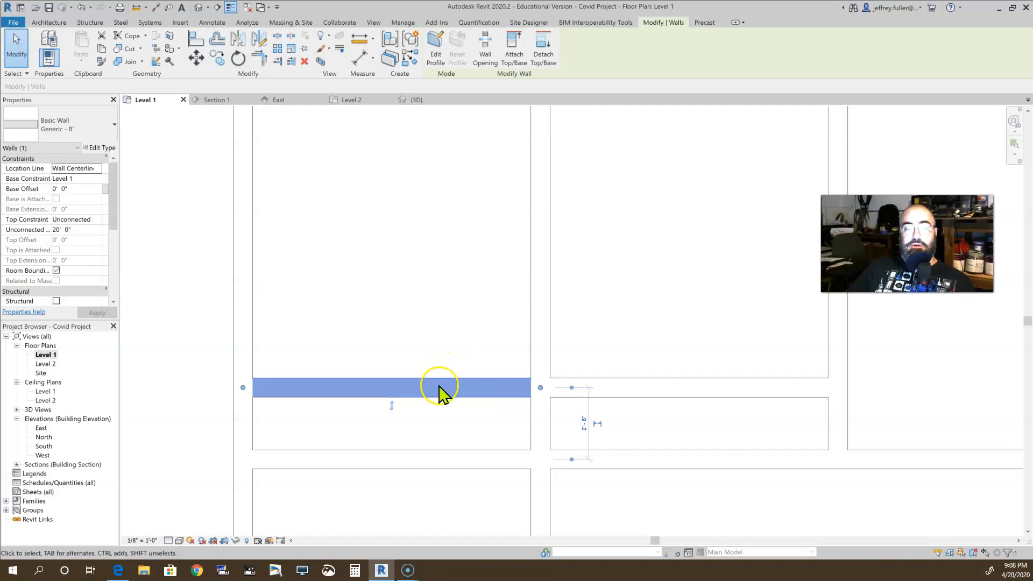
left_click(438, 437)
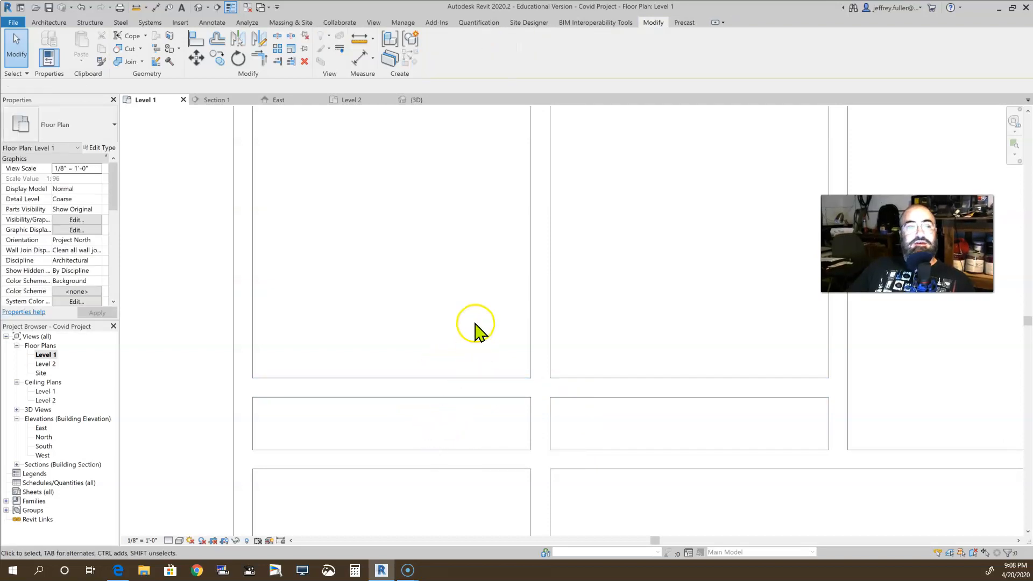
Start mirroring the horizontal wall in the second upper room about a picked axis
left_click(595, 398)
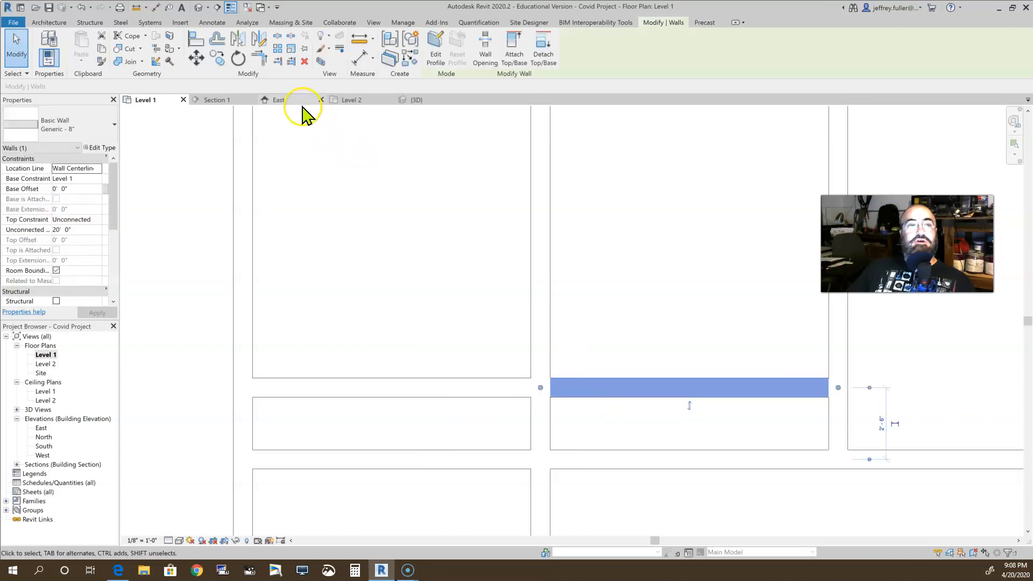
left_click(239, 39)
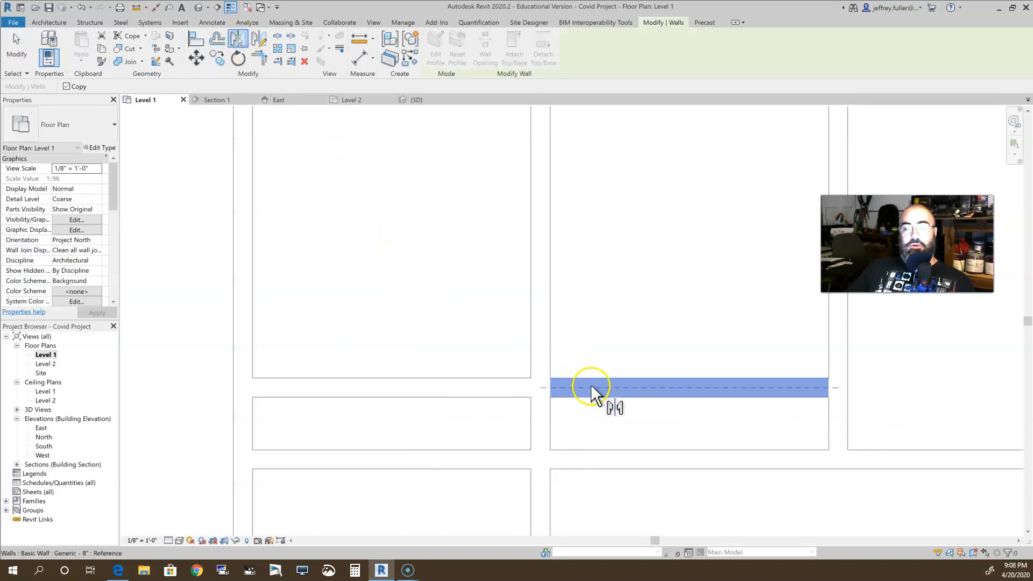